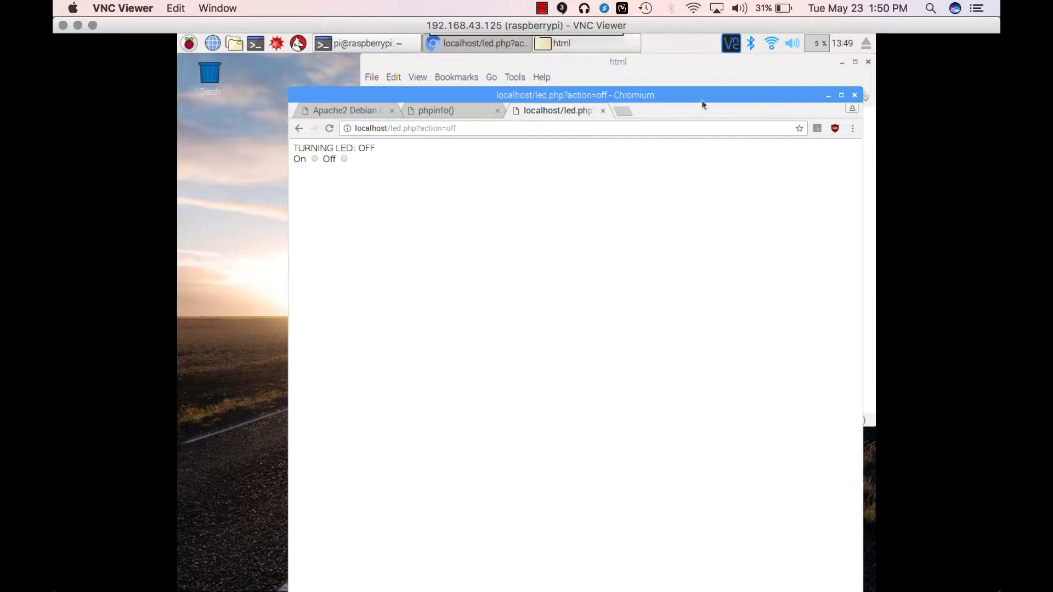
Move the Chromium window down-left to uncover the /var/www/html file manager
left_click_drag(704, 104, 678, 178)
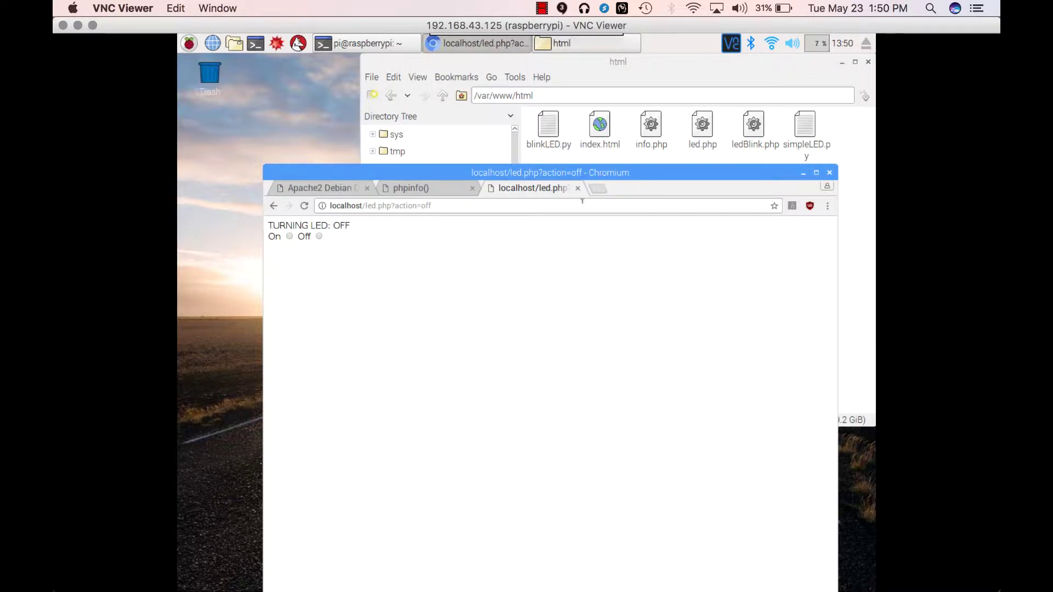
In a new tab, load localhost/ledBlink.php from the address-bar suggestions
left_click(594, 188)
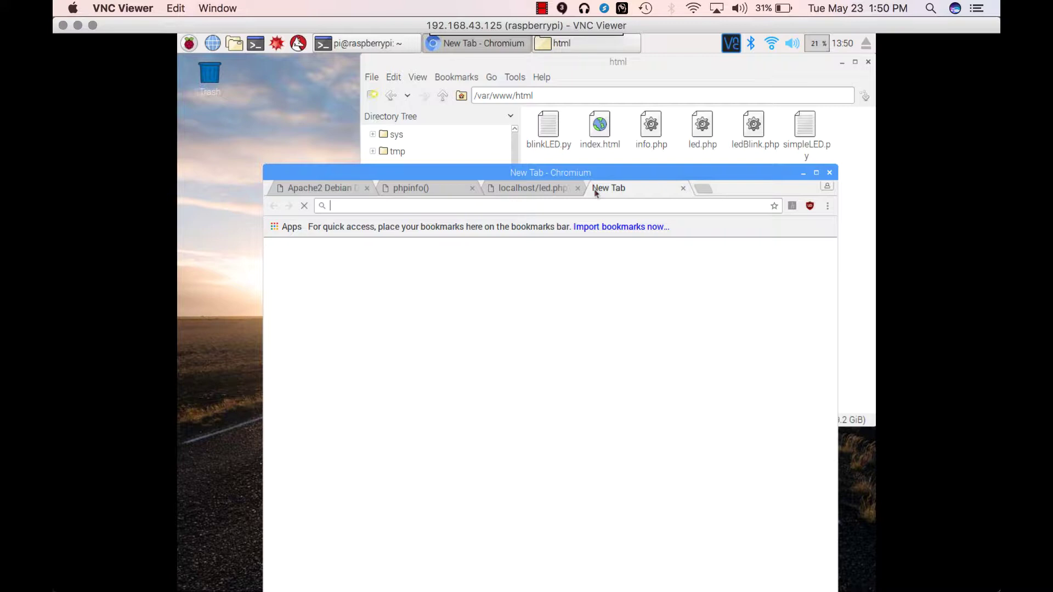
type("lo")
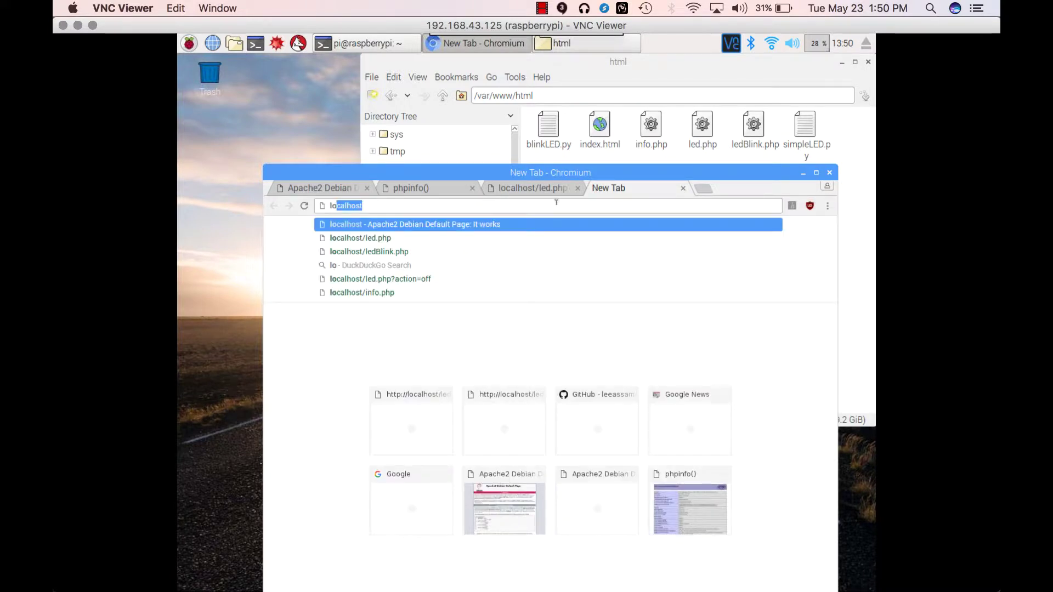
type("calhost")
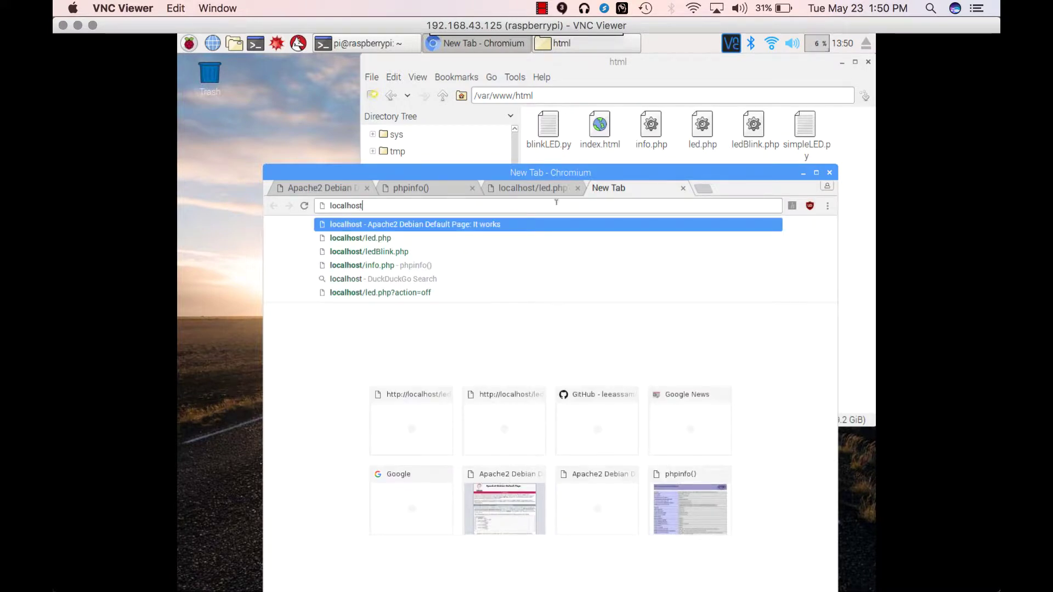
key("Down")
key("Down")
key("Return")
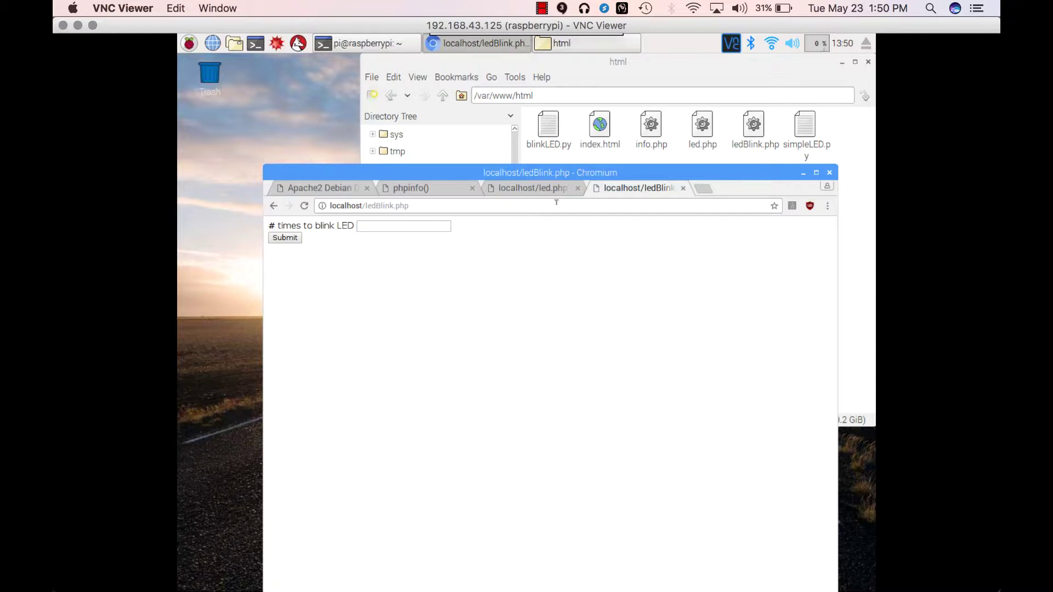
Put 4 in the '# times to blink LED' field, dismiss autocomplete, and Submit
left_click(417, 223)
type("4")
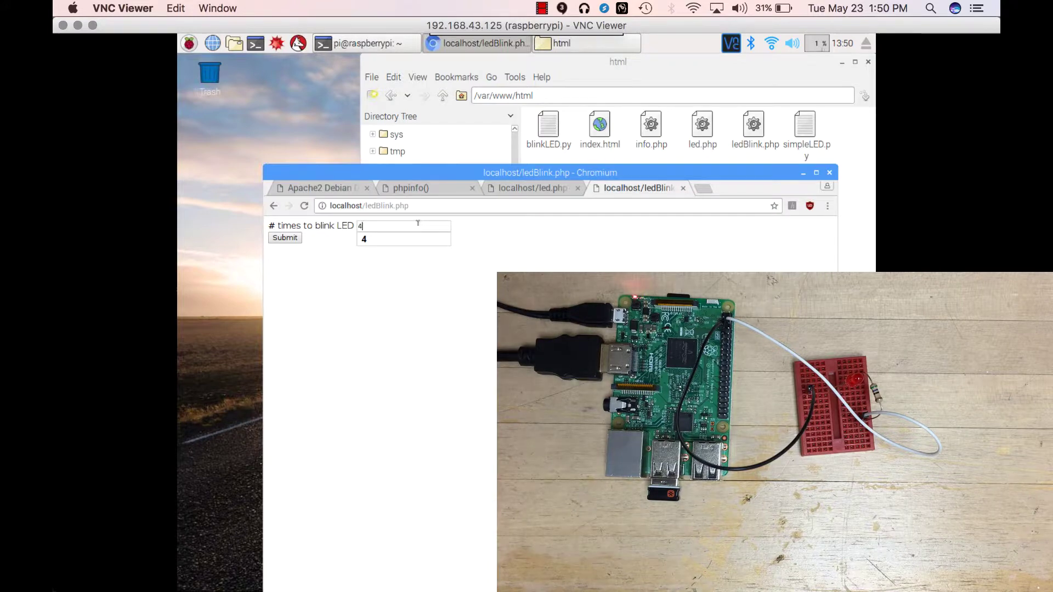
left_click(407, 239)
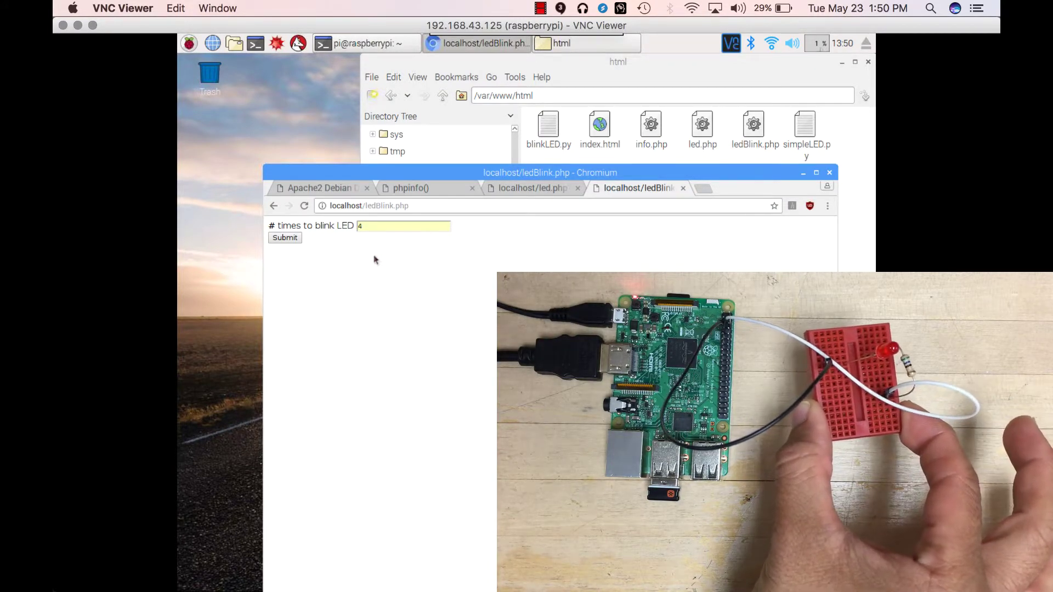
left_click(287, 238)
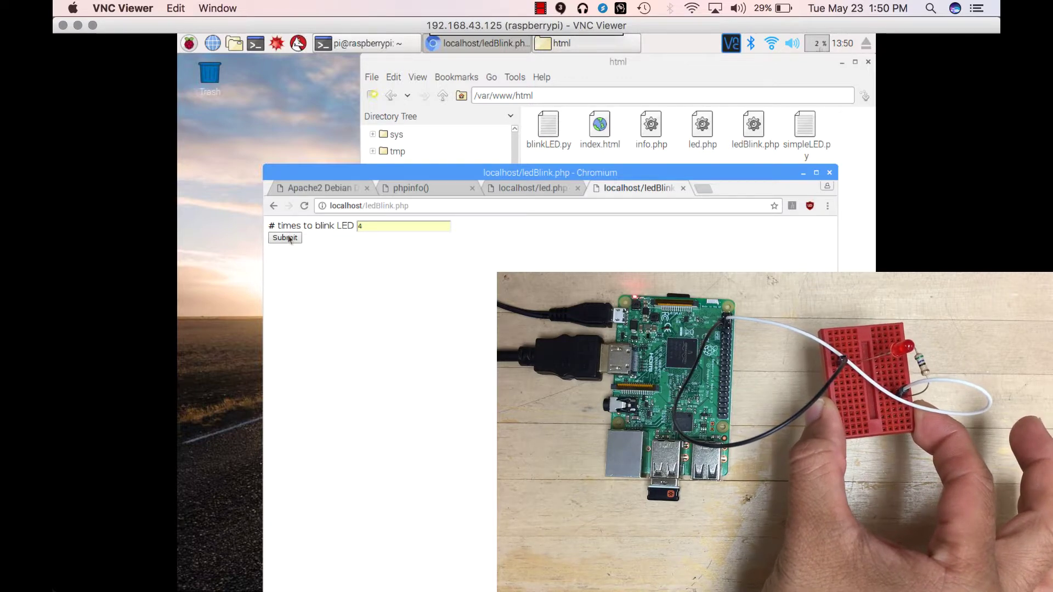
left_click(289, 239)
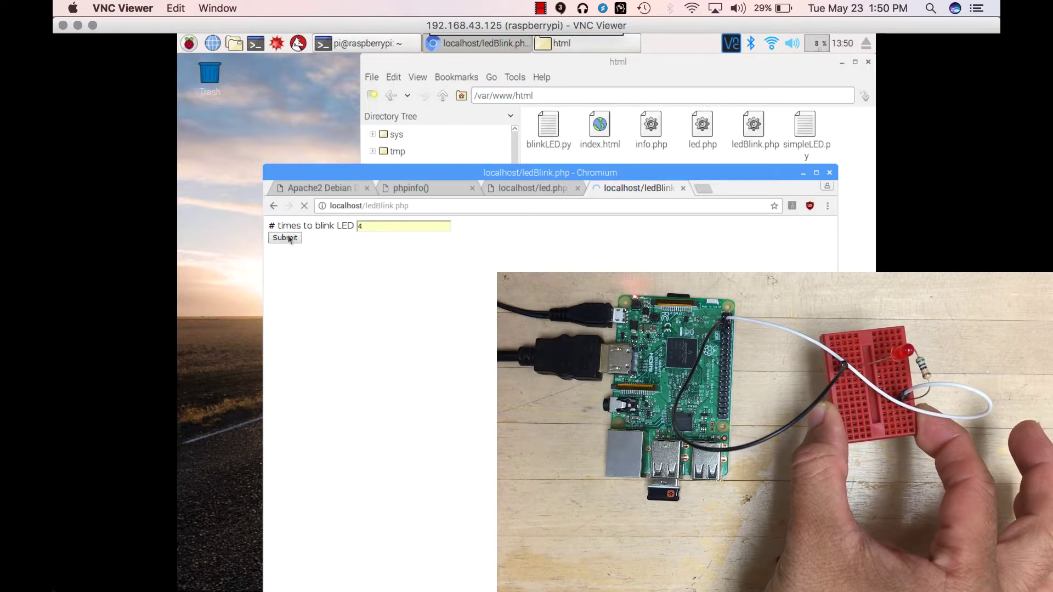